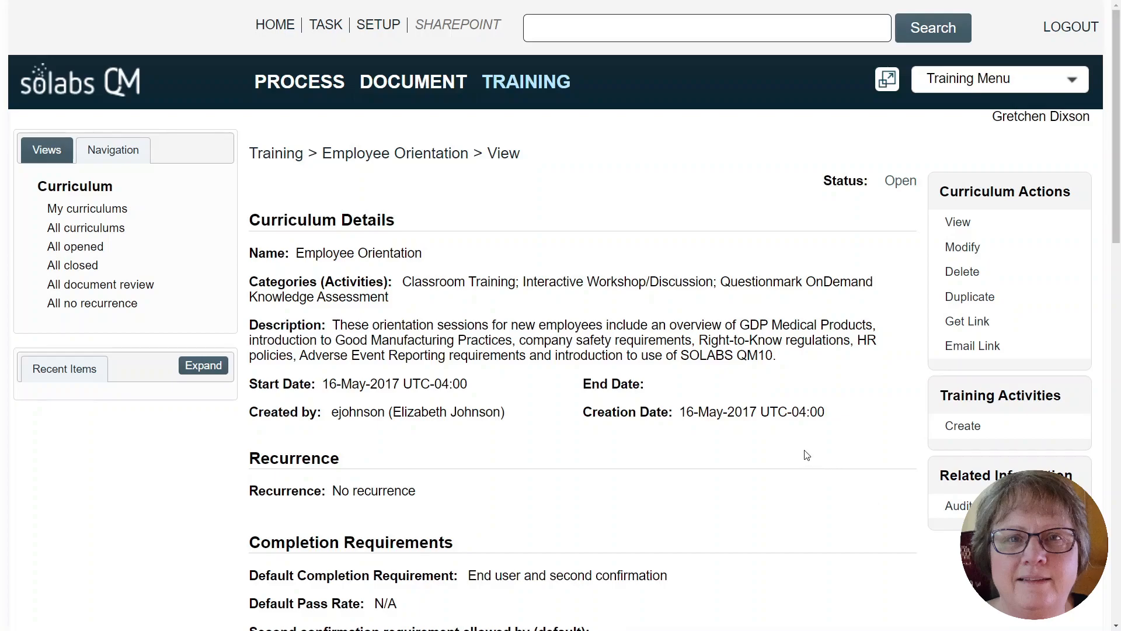
Create a new training activity named Adverse Events Training in the Classroom Training category.
click(964, 429)
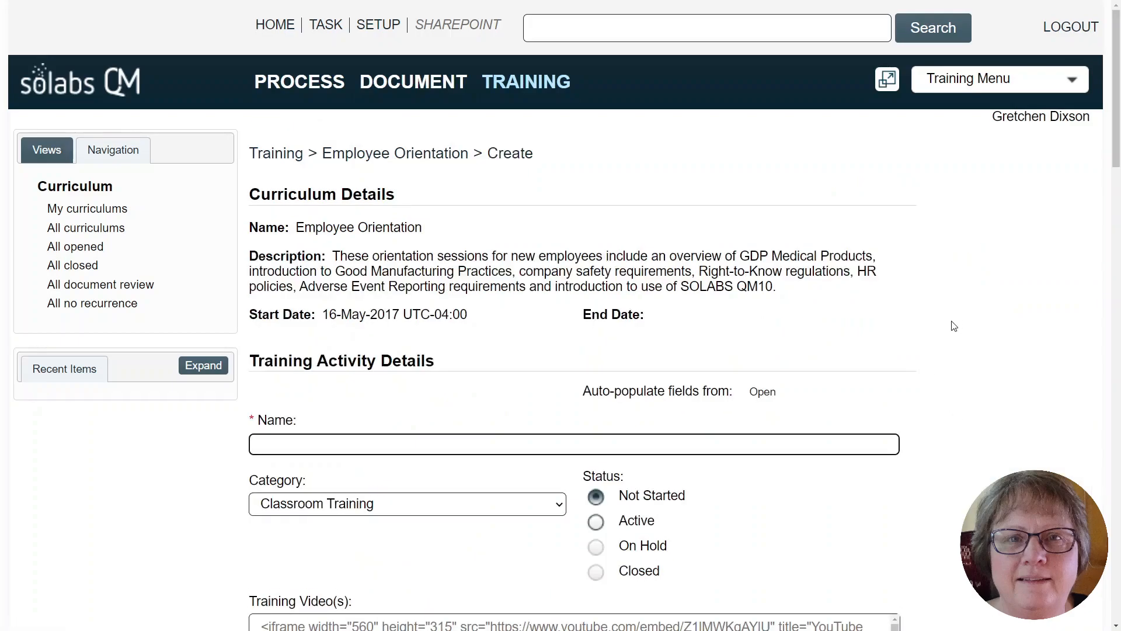
drag(1117, 138, 1118, 197)
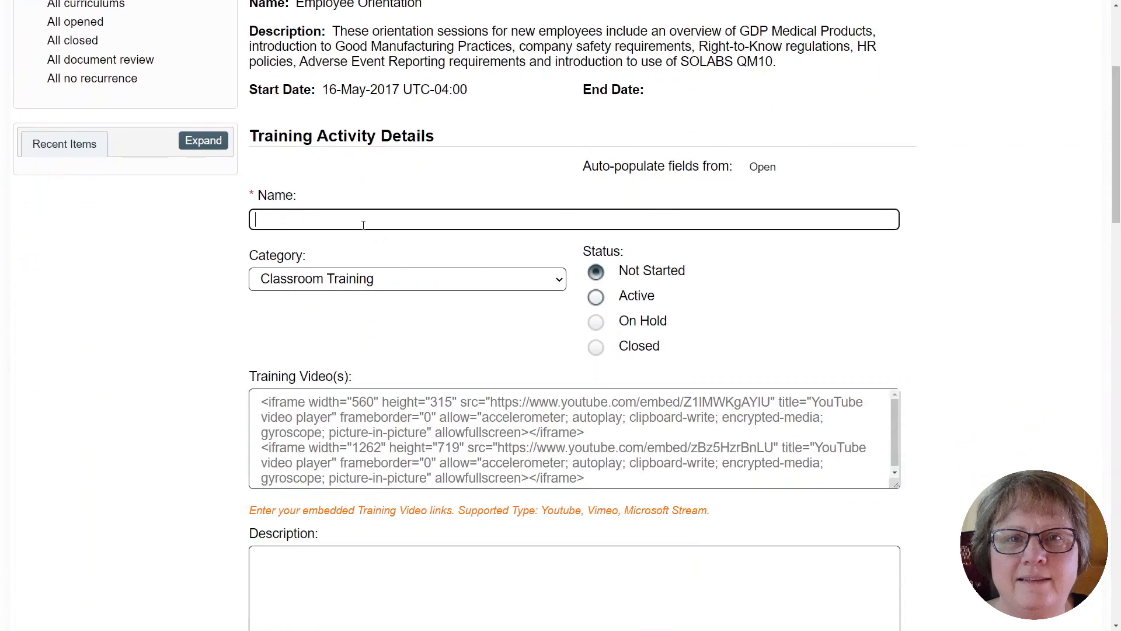
text(ad)
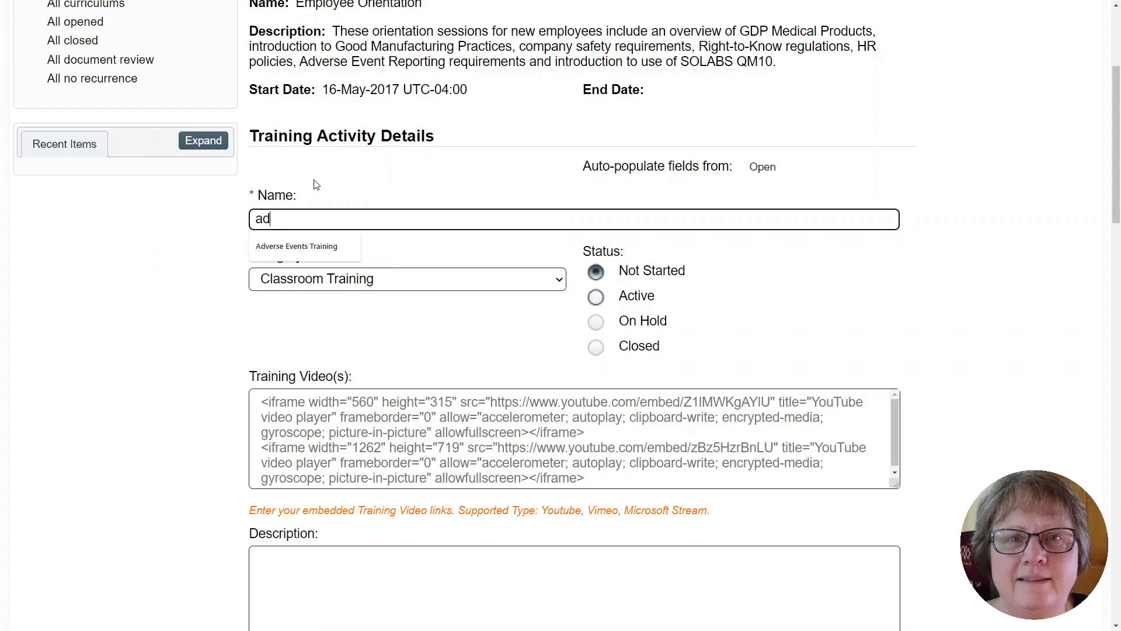
click(315, 247)
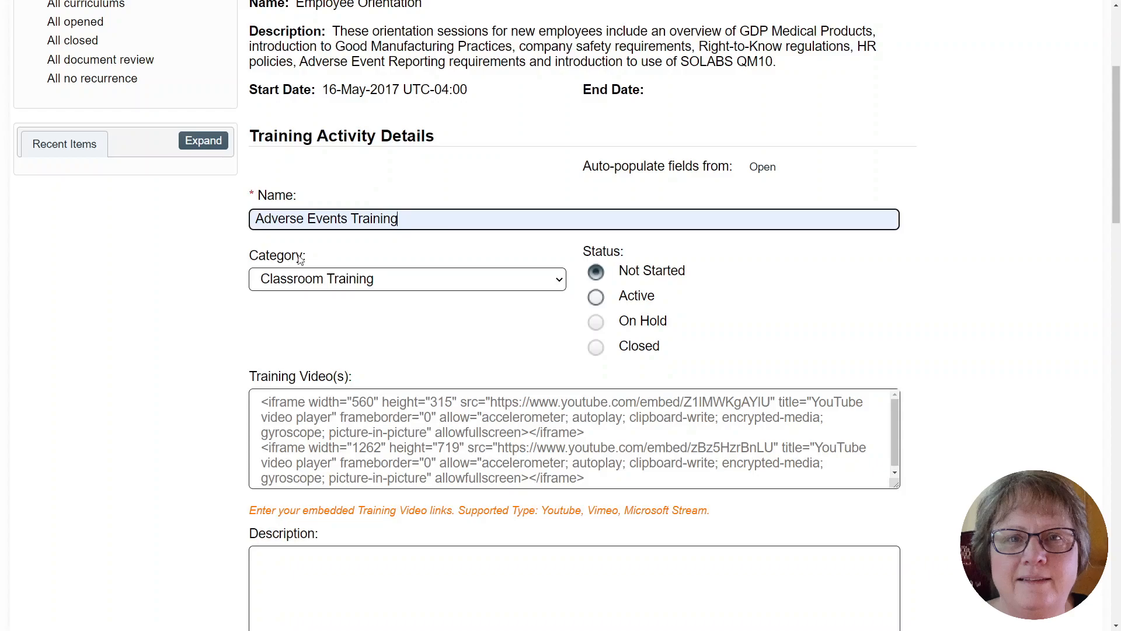
click(560, 282)
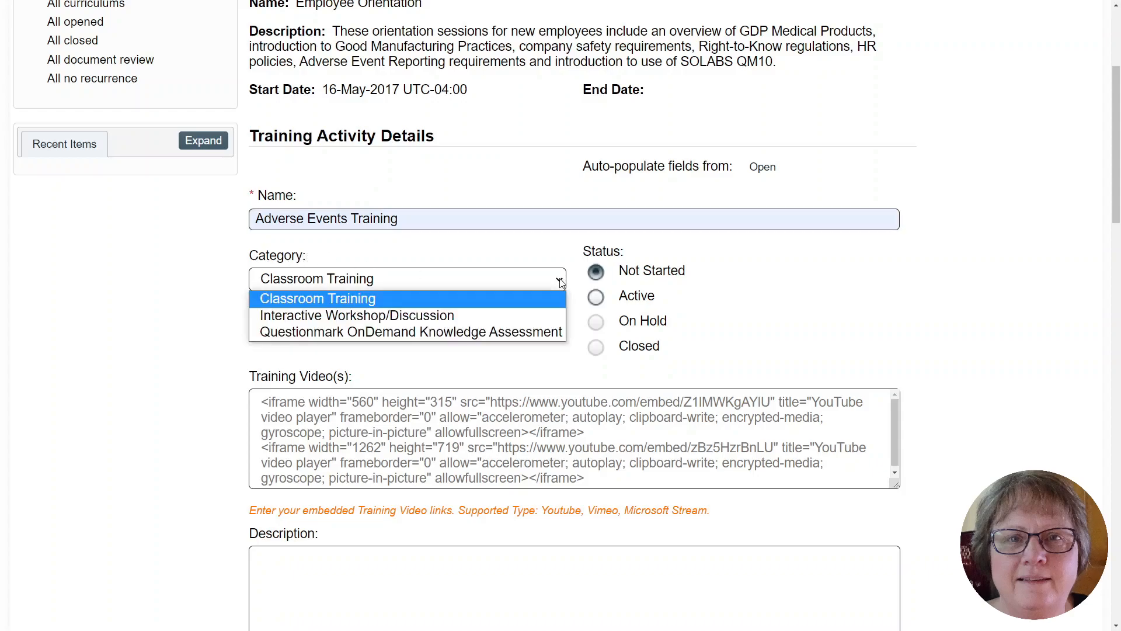
click(401, 304)
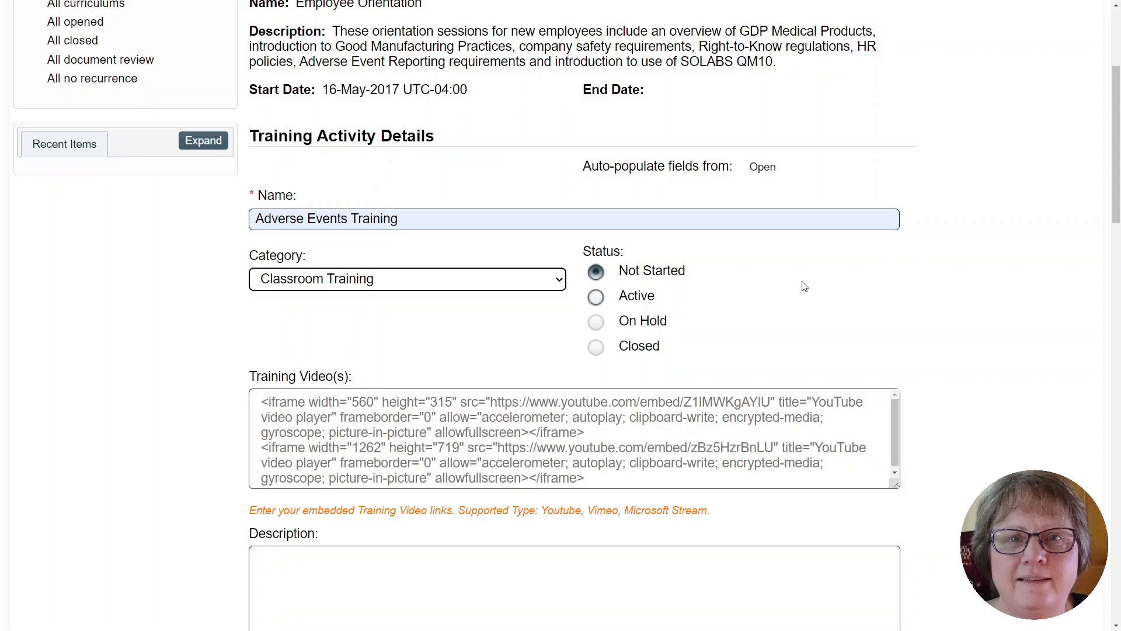
Fill the Purpose with the quick text Required Knowledge.
drag(1117, 174, 1116, 233)
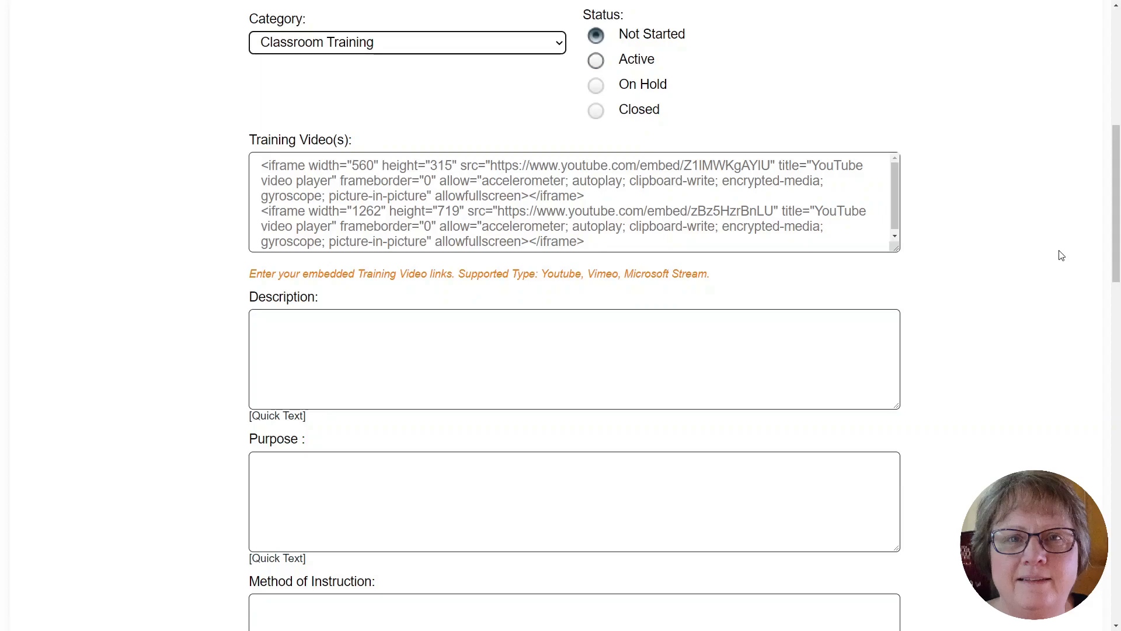
scroll(1059, 252, down, 3)
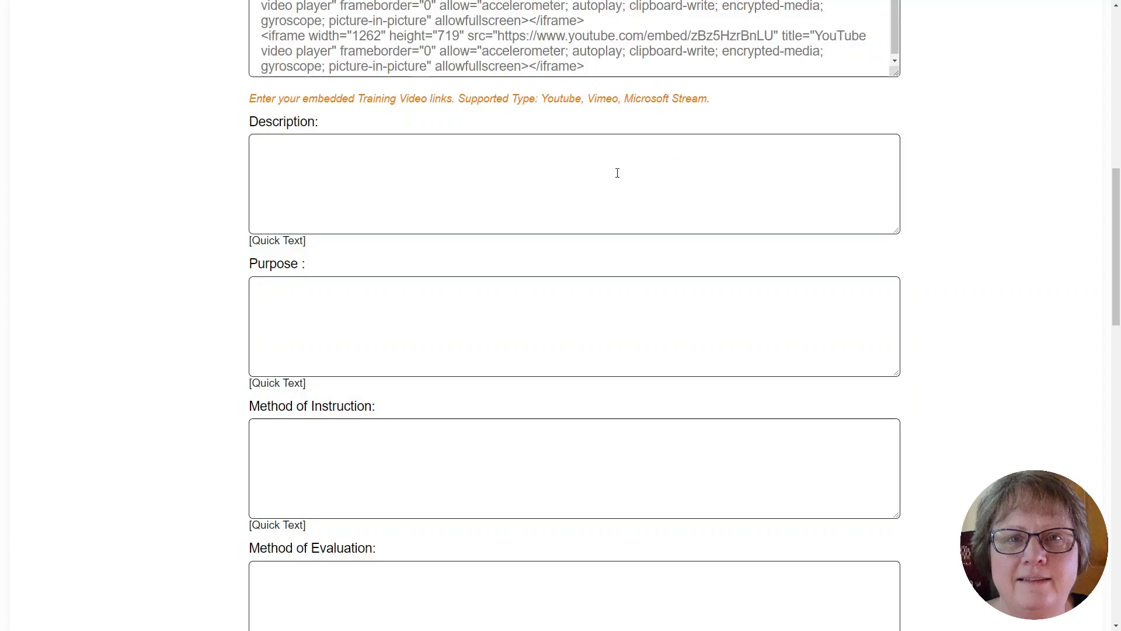
scroll(740, 318, down, 2)
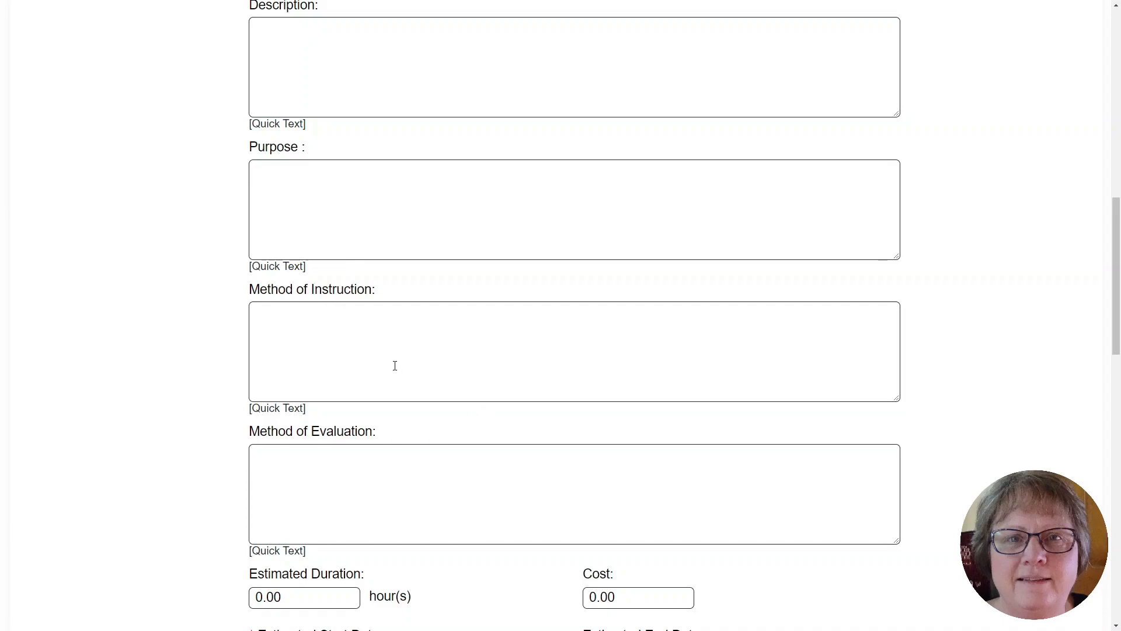
click(278, 268)
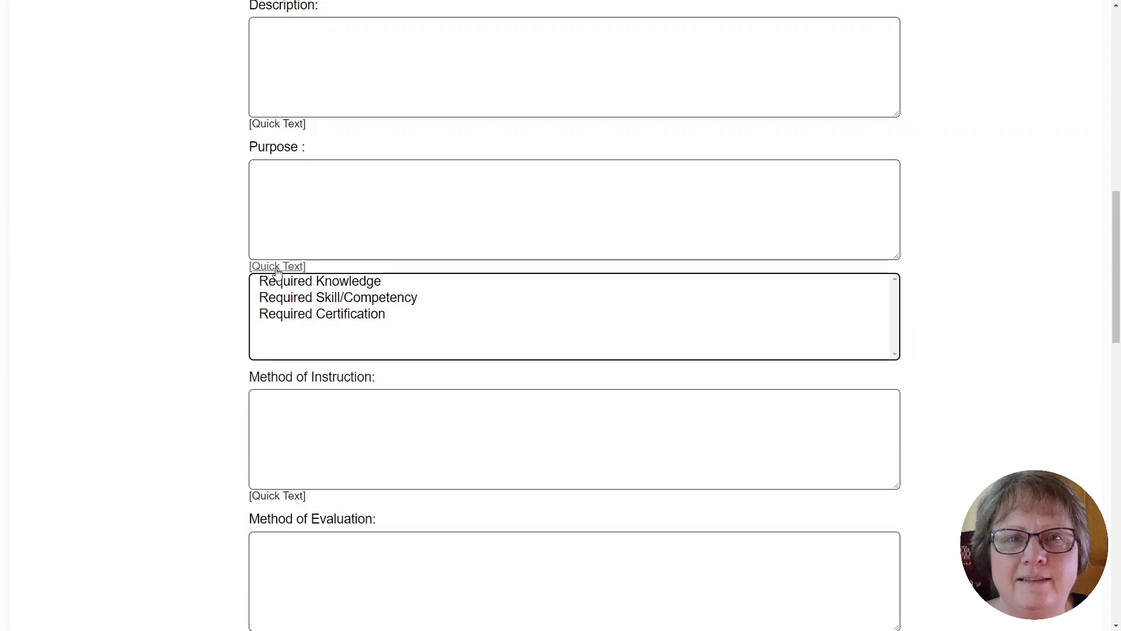
click(292, 283)
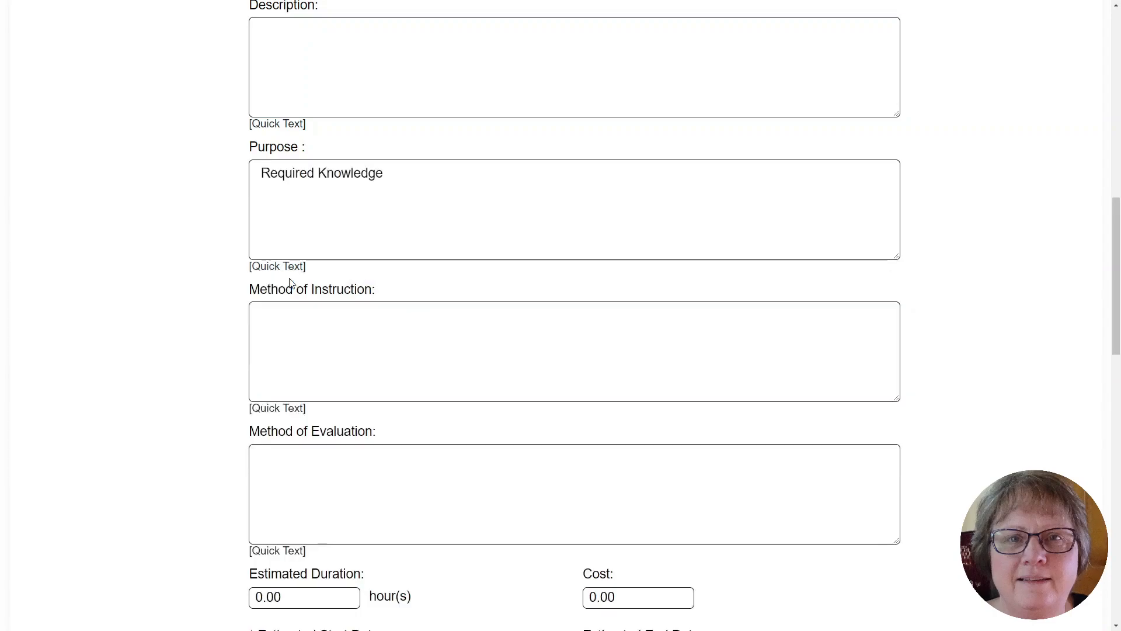
Set the Method of Instruction to the quick text Classroom Training.
click(283, 408)
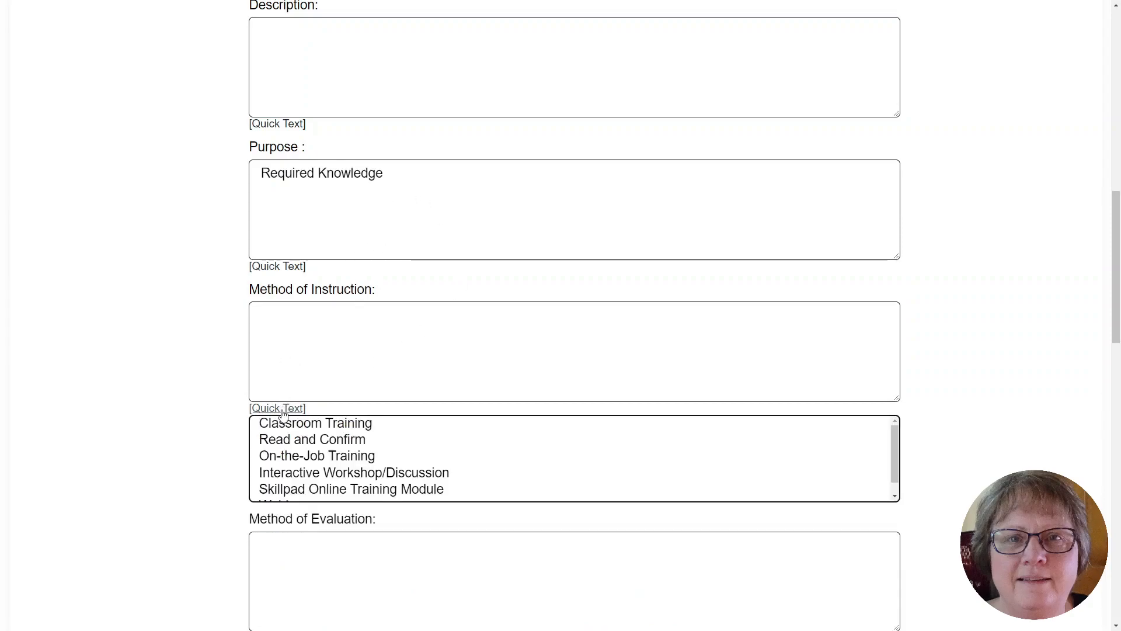
click(296, 429)
scroll(492, 353, down, 4)
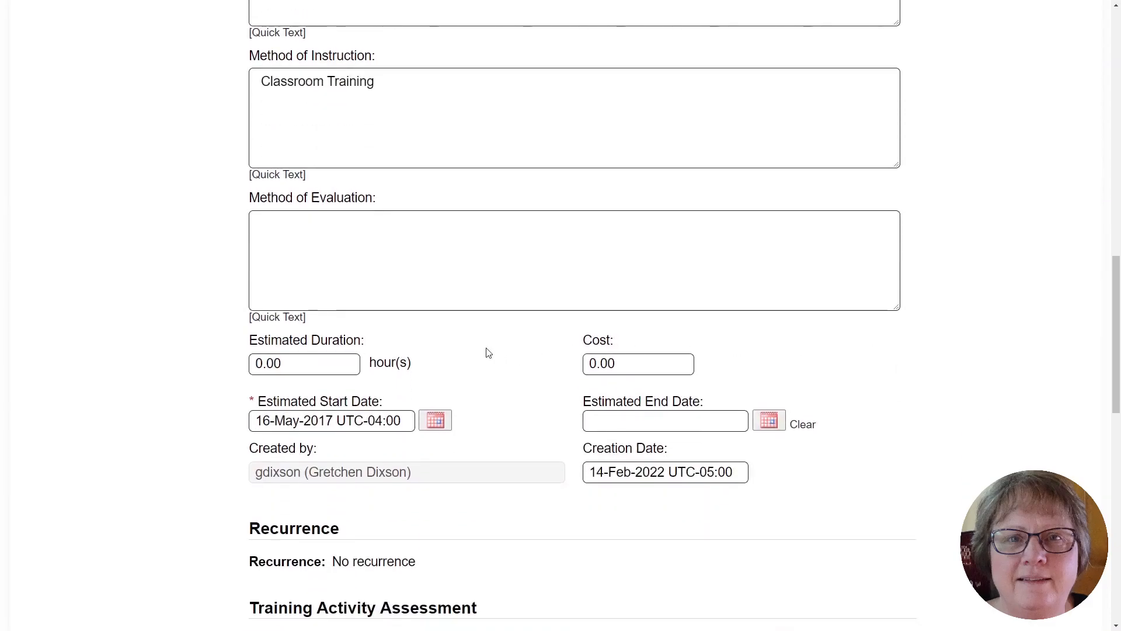
click(282, 318)
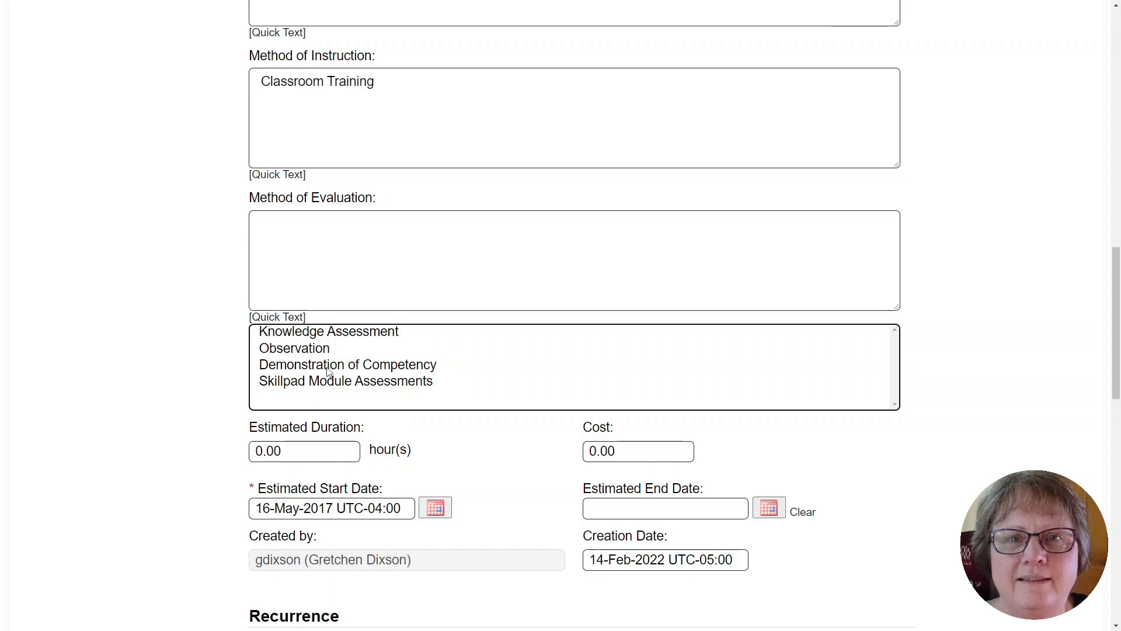
click(533, 364)
drag(533, 240, 193, 219)
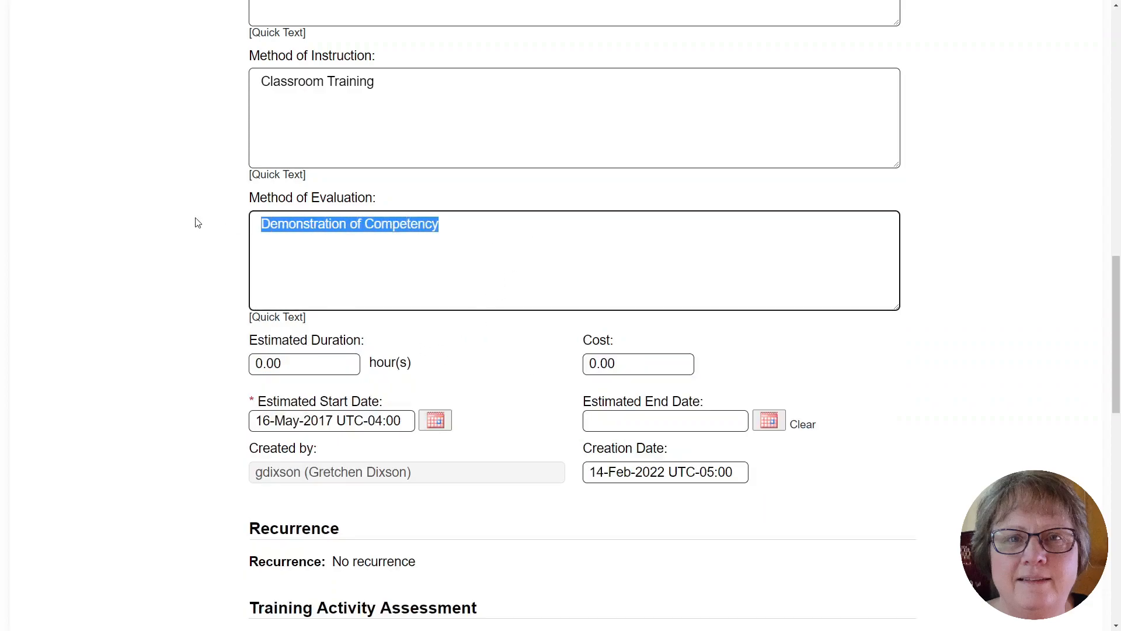
key(BackSpace)
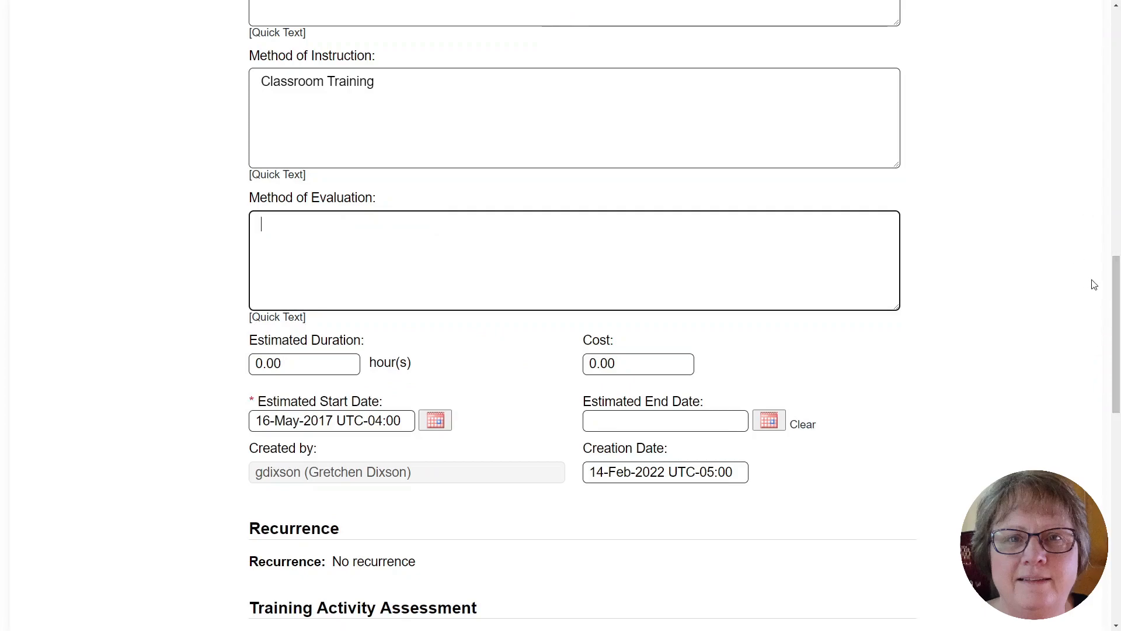
Set the estimated start date to 14-Feb-2022 using the date picker.
drag(1117, 269, 1117, 310)
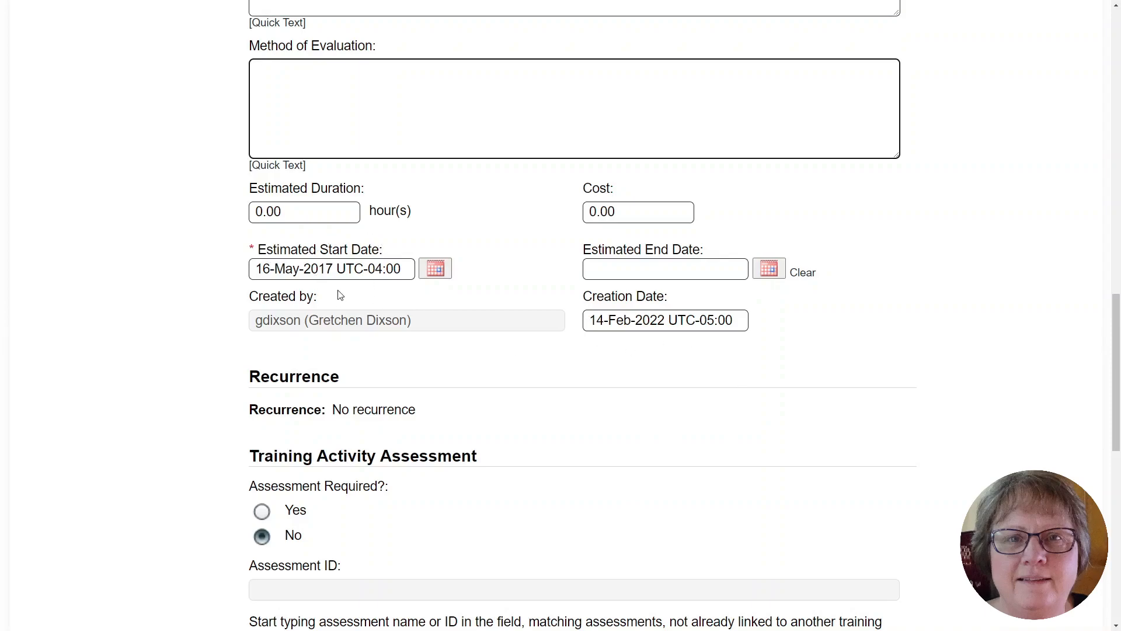
click(437, 271)
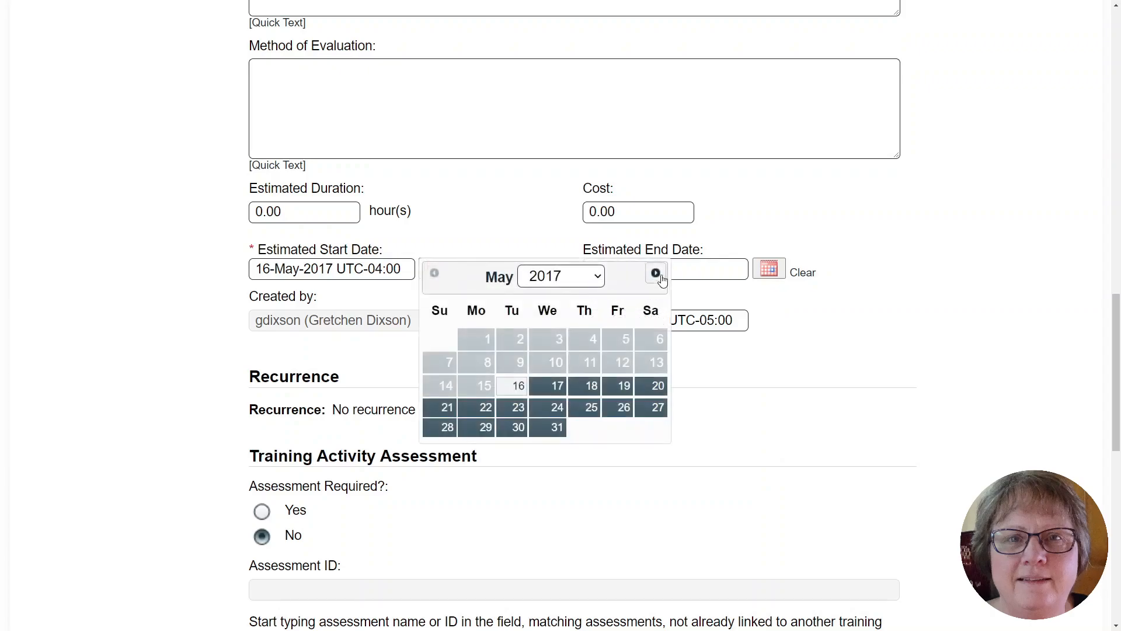
click(599, 280)
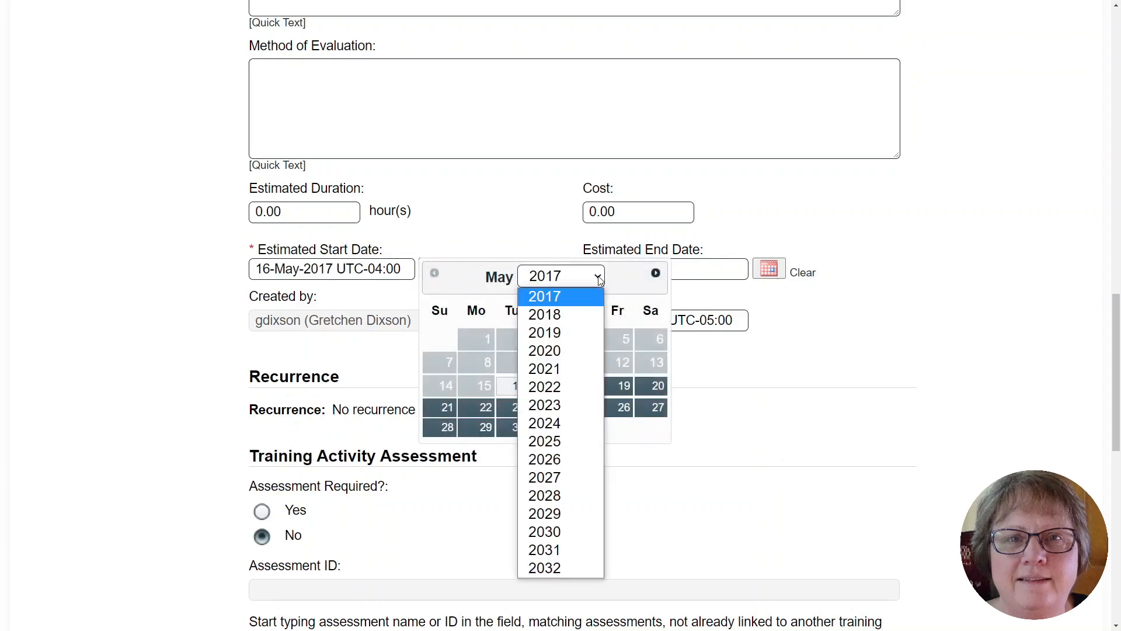
click(569, 386)
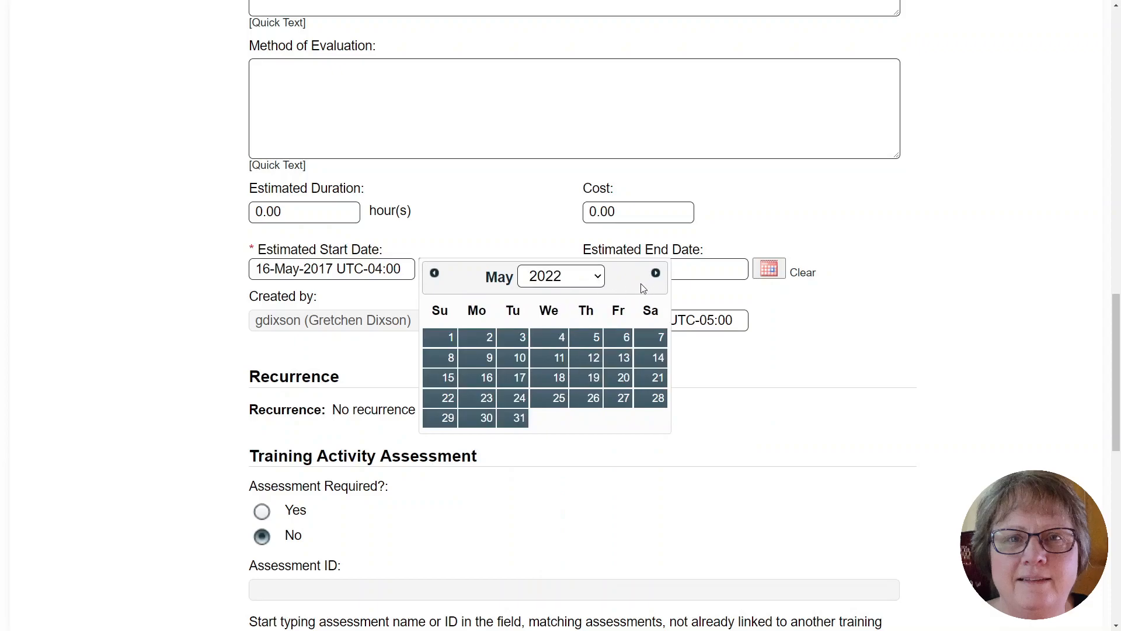
click(600, 279)
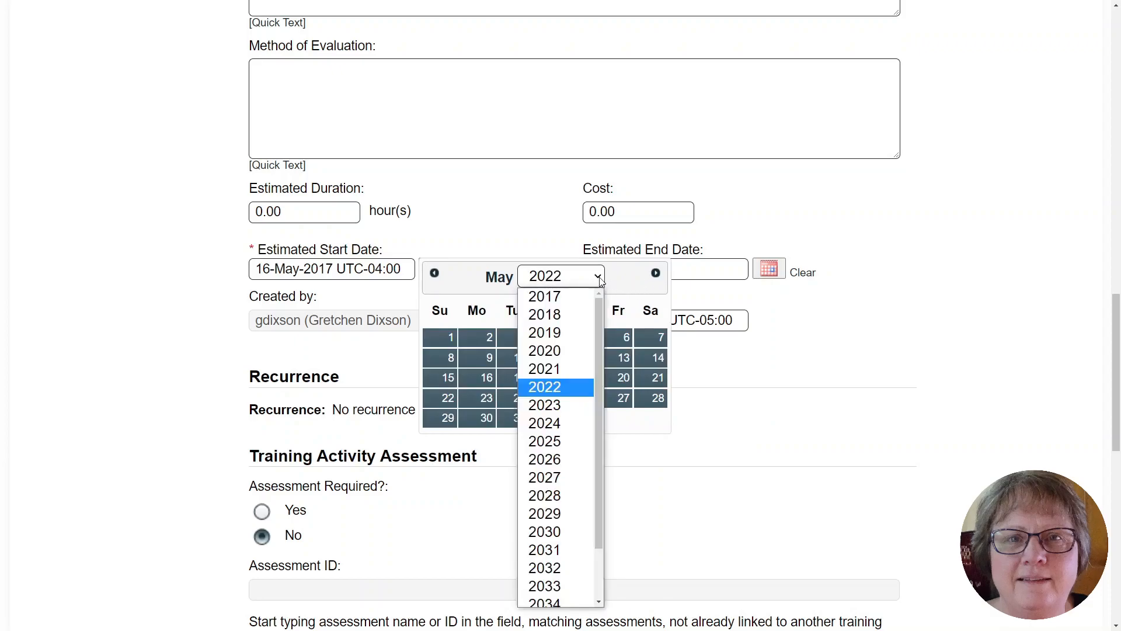
click(602, 279)
click(435, 273)
click(435, 273)
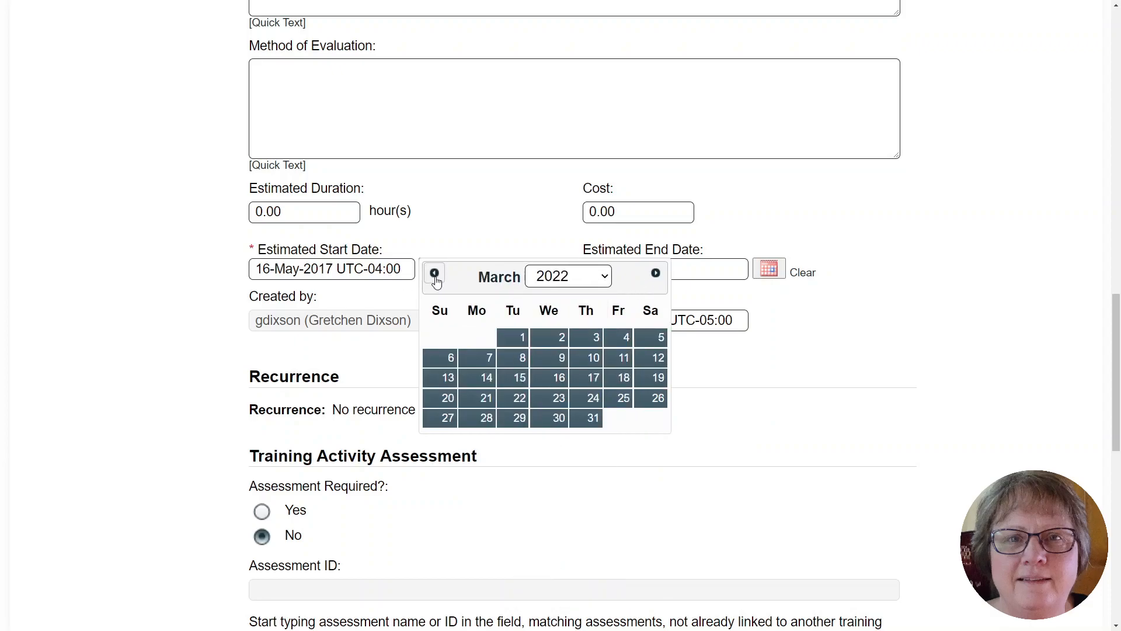
click(435, 274)
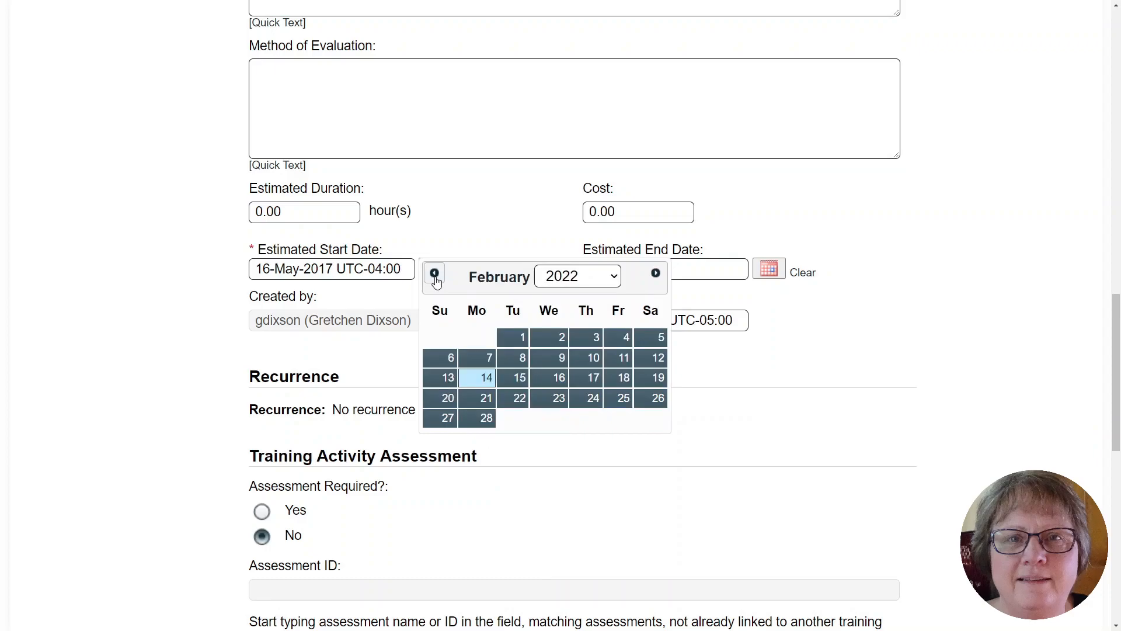
click(478, 373)
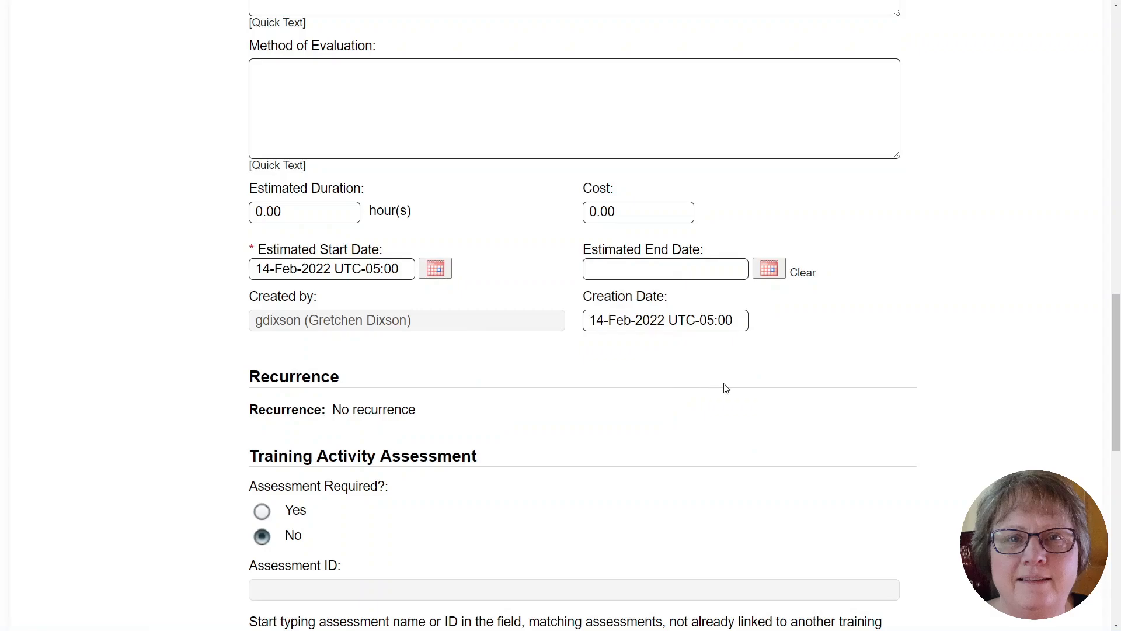
scroll(726, 388, down, 2)
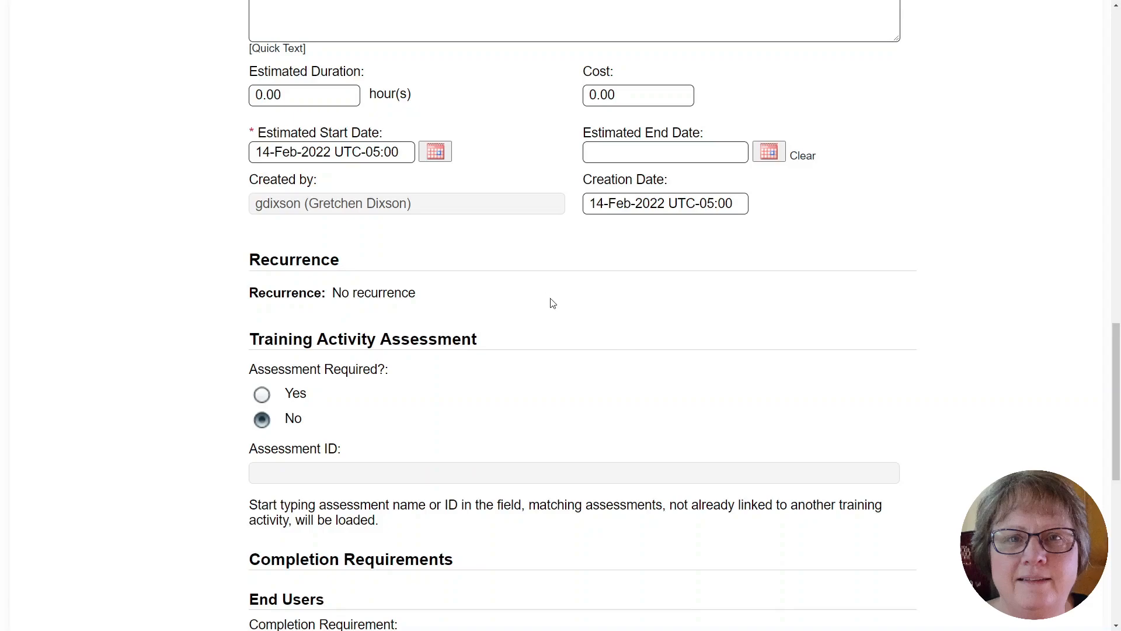
scroll(876, 286, down, 3)
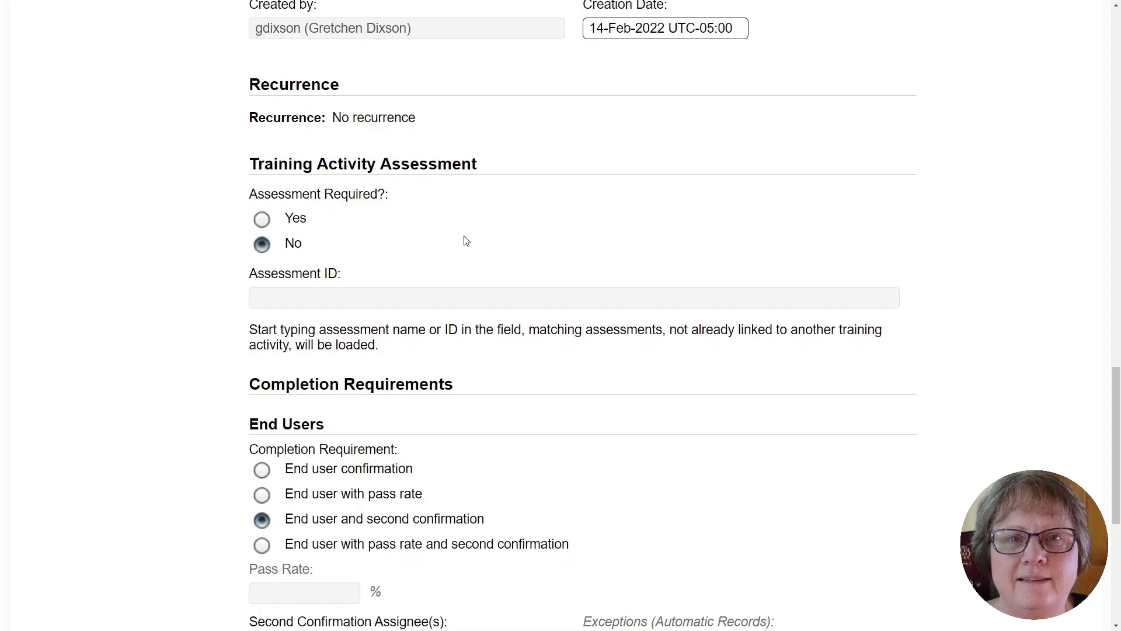
click(262, 221)
click(330, 295)
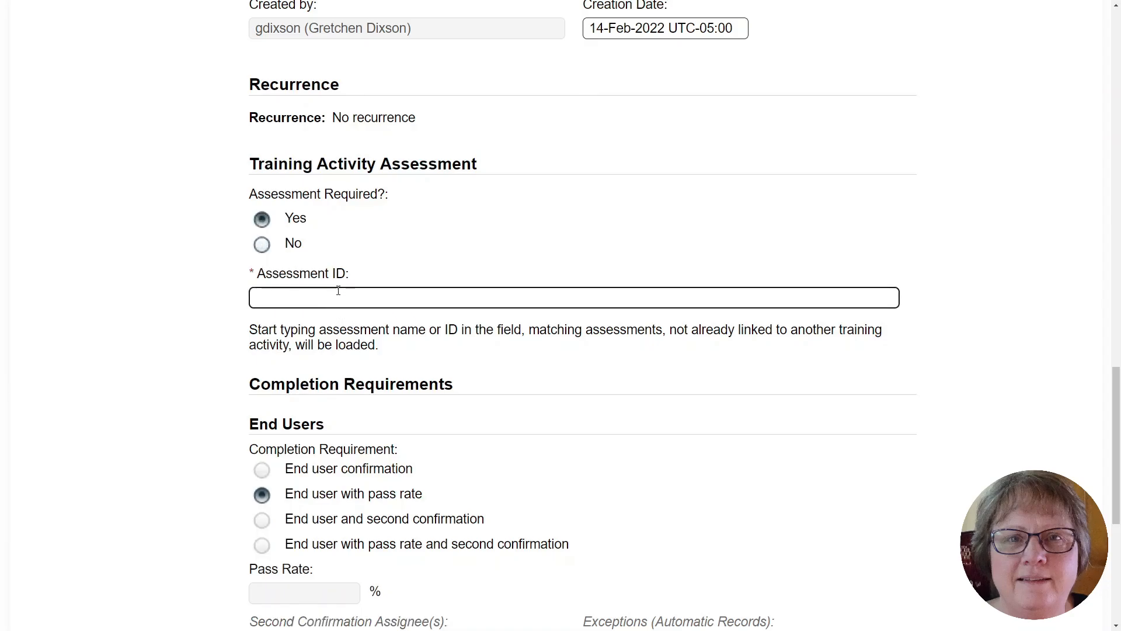
text(Public)
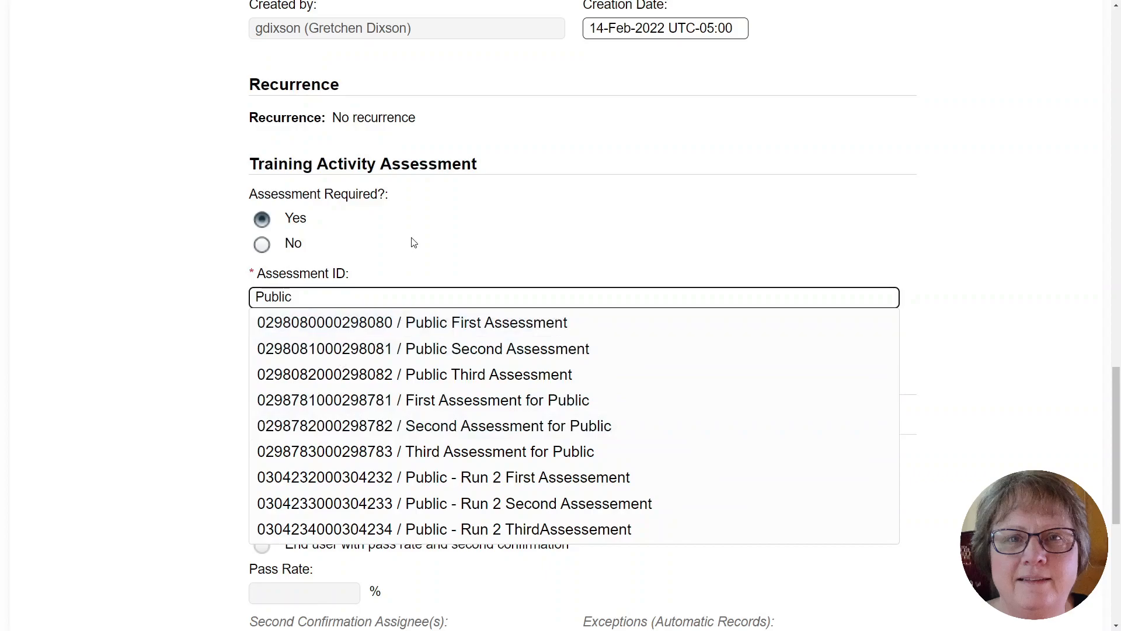
click(262, 245)
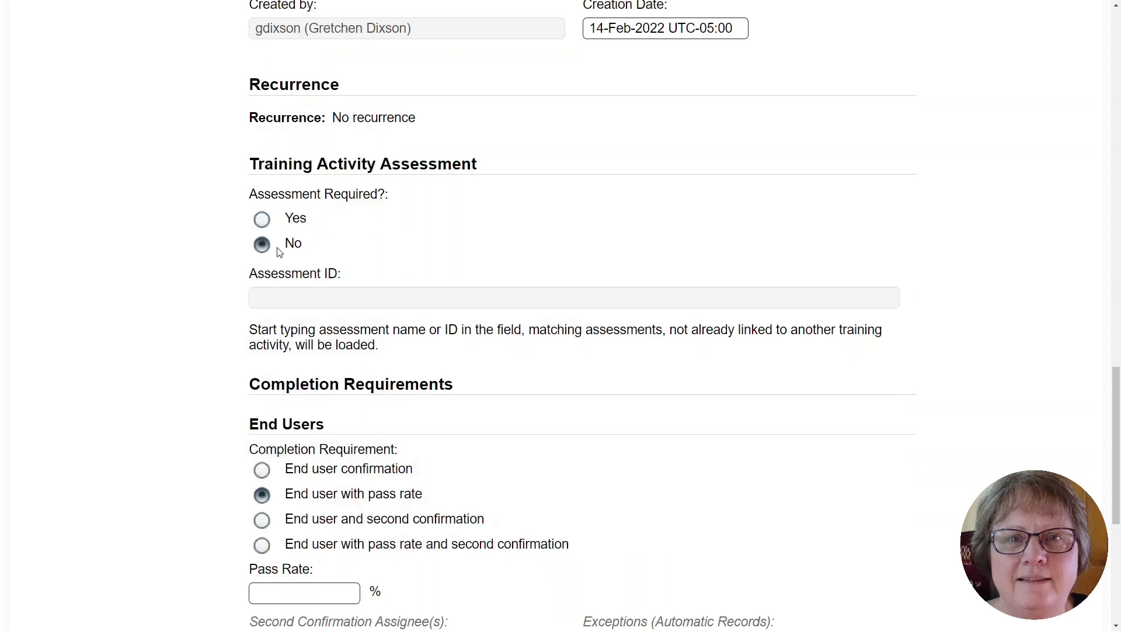
Set the end users' completion requirement to End user and second confirmation.
scroll(445, 301, down, 3)
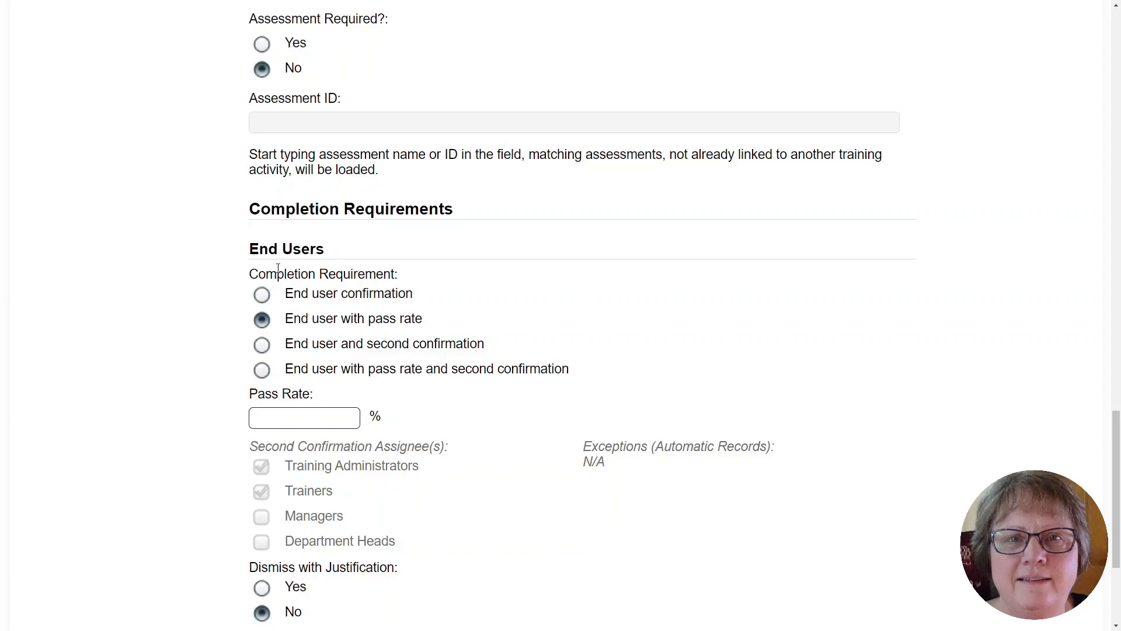
click(264, 299)
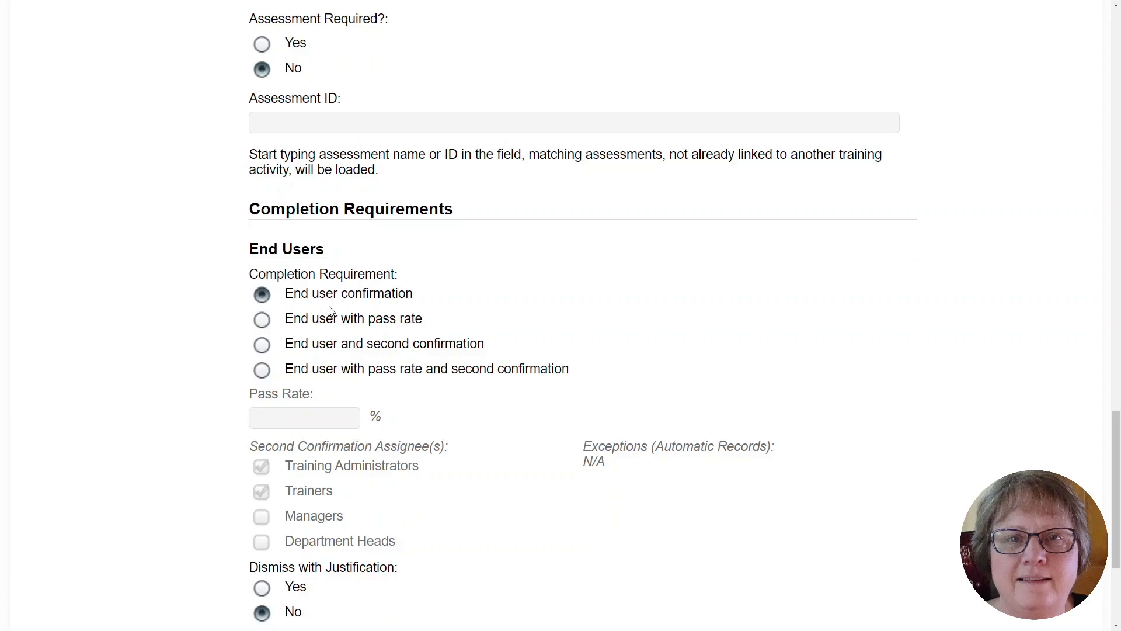
click(264, 326)
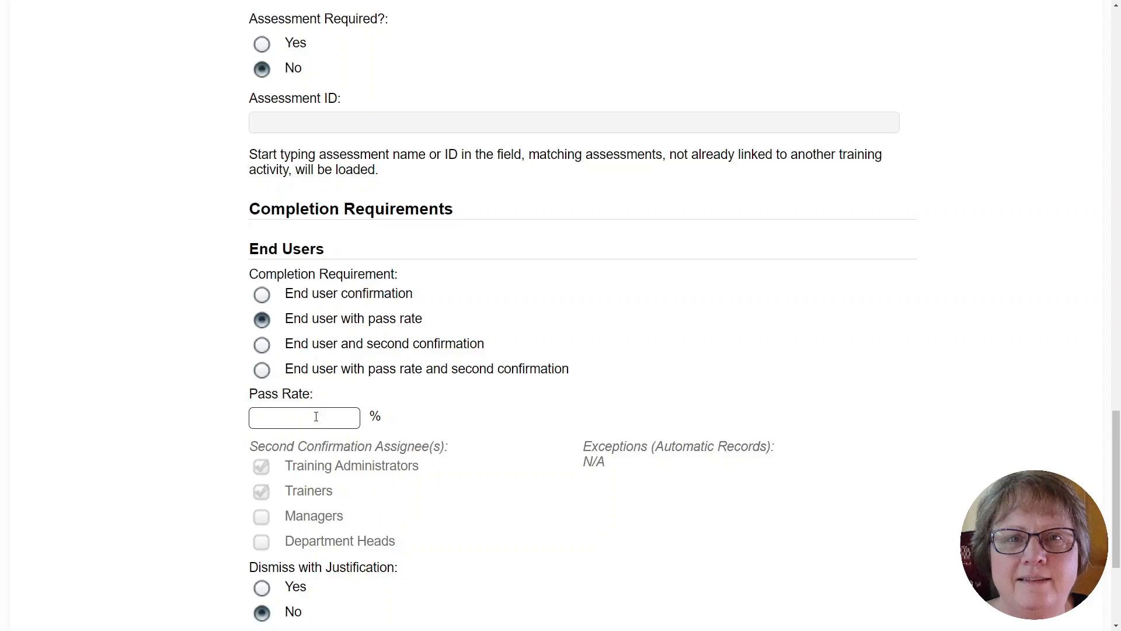
click(272, 345)
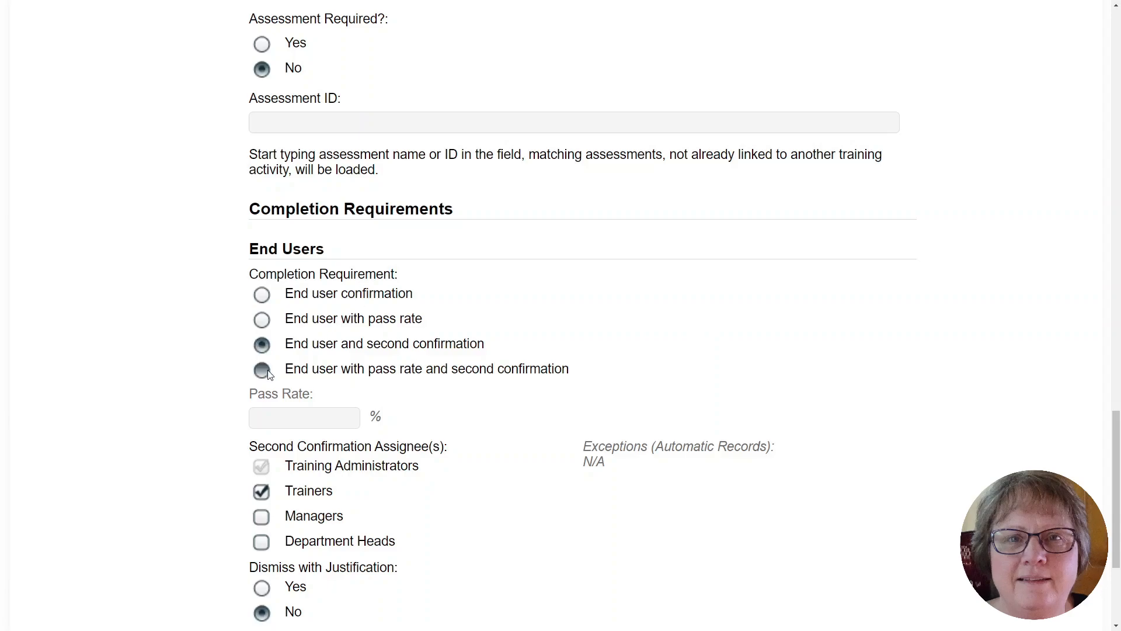
scroll(601, 292, down, 1)
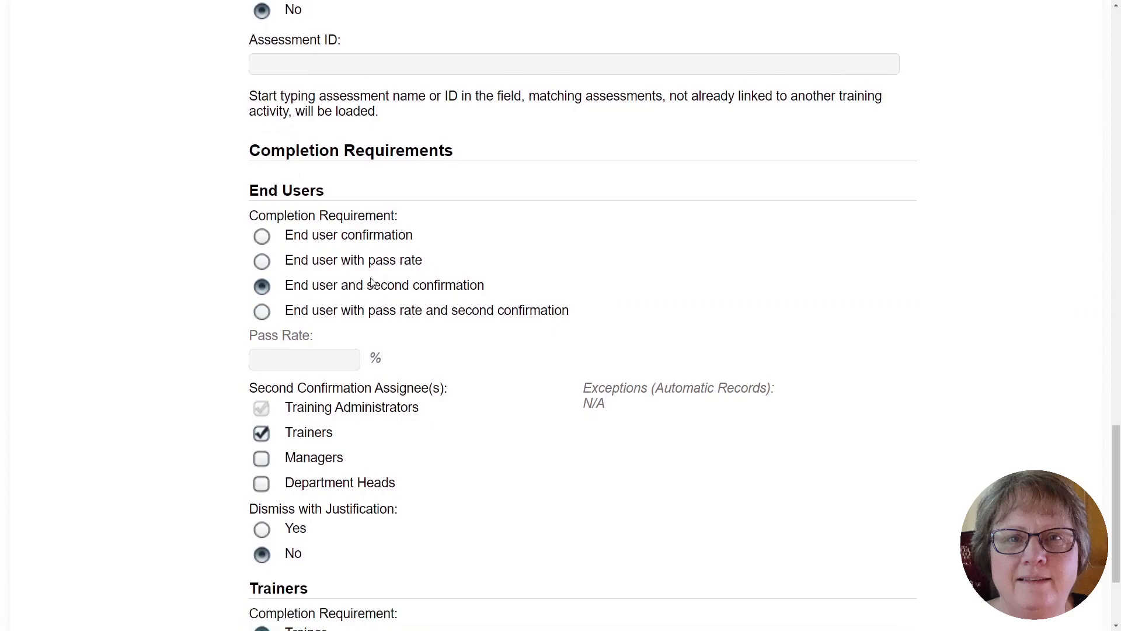
scroll(586, 292, down, 2)
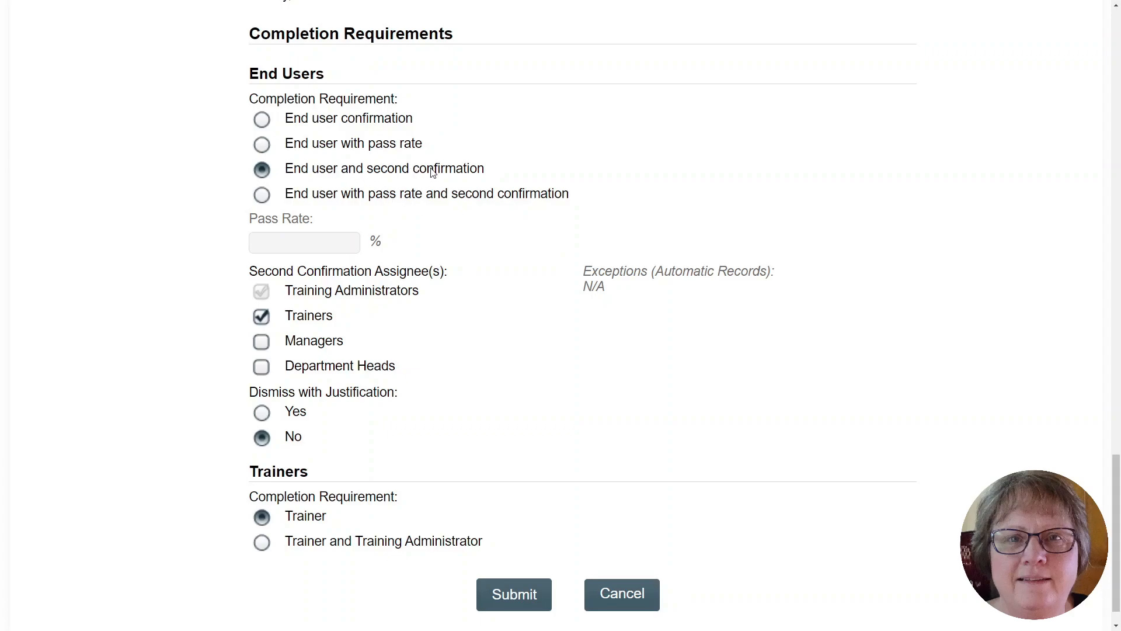
Review the completed training activity form from its details down to the completion requirements.
scroll(591, 340, down, 1)
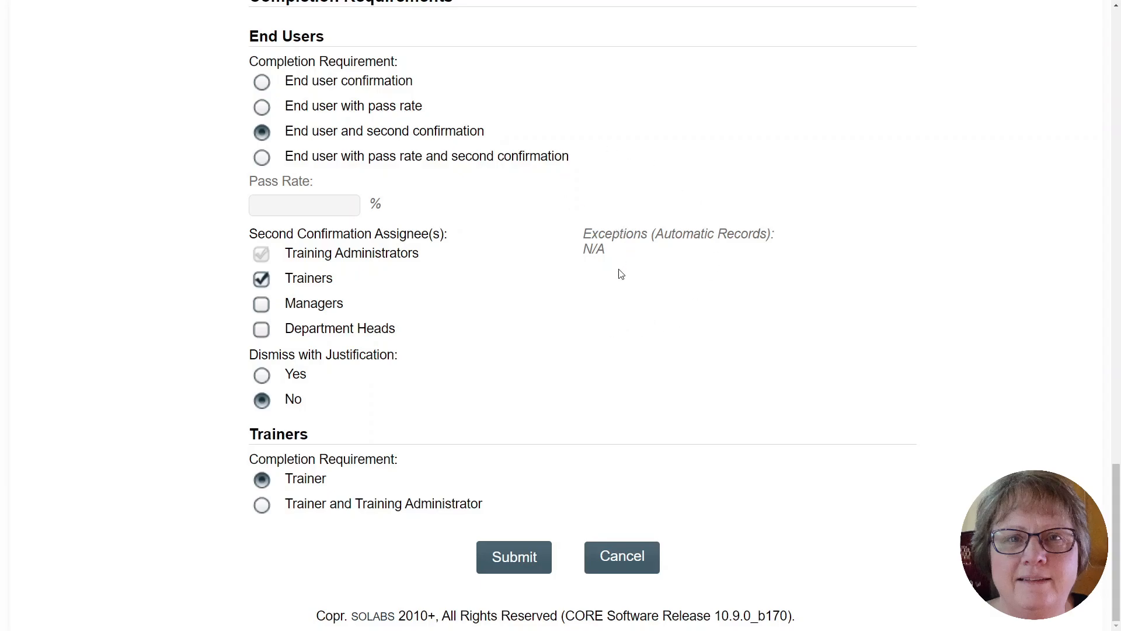
drag(1116, 485, 1067, 97)
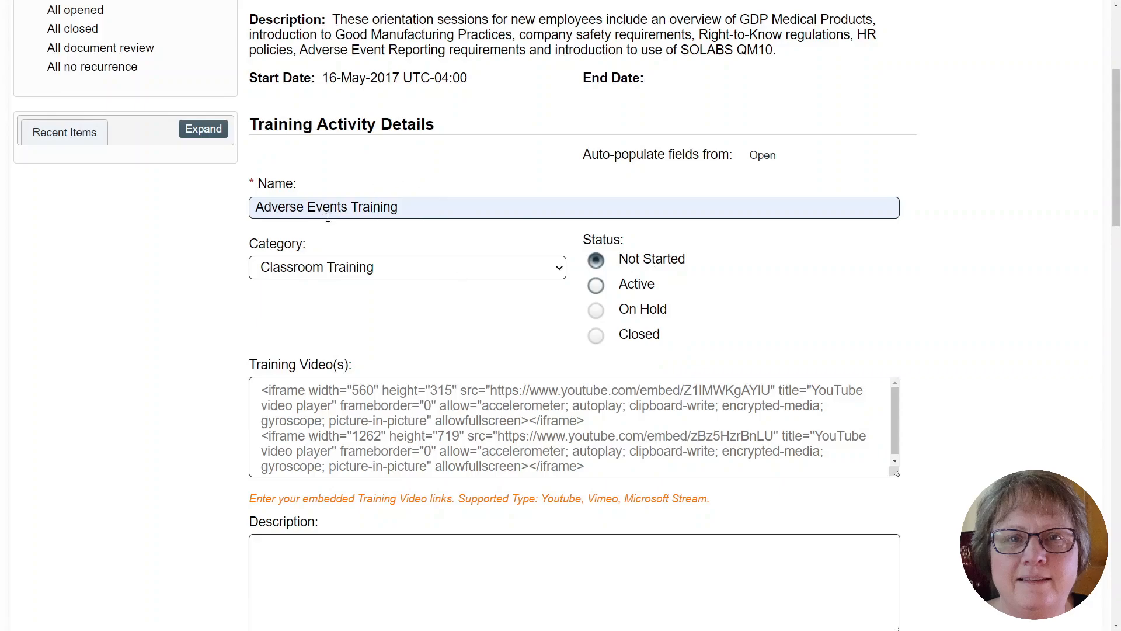
scroll(1057, 400, down, 5)
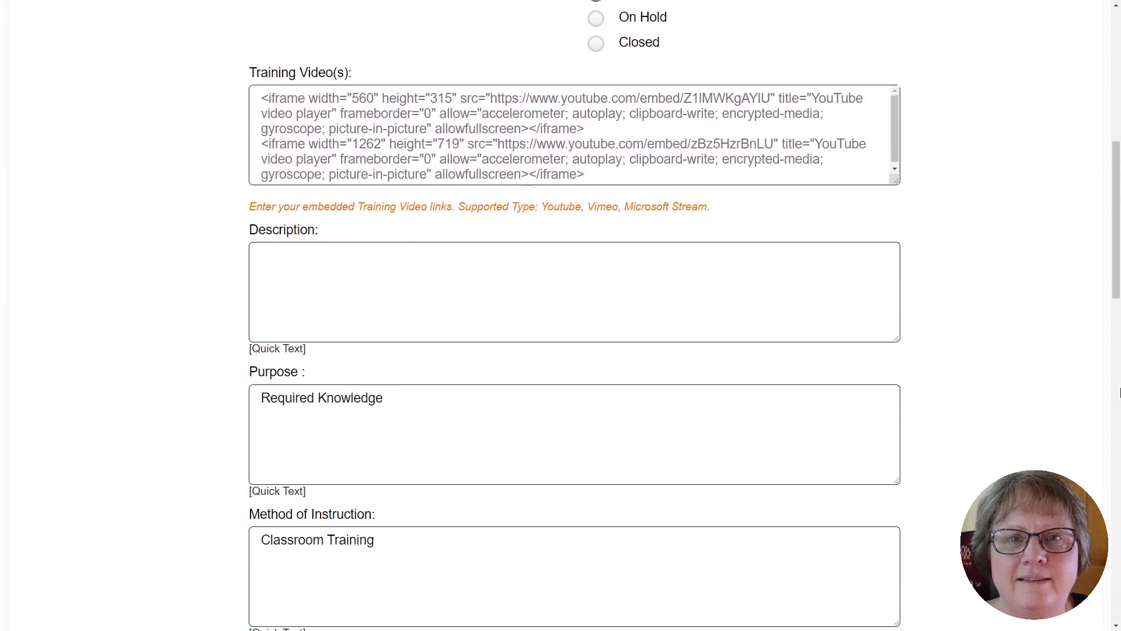
drag(1113, 216, 1104, 385)
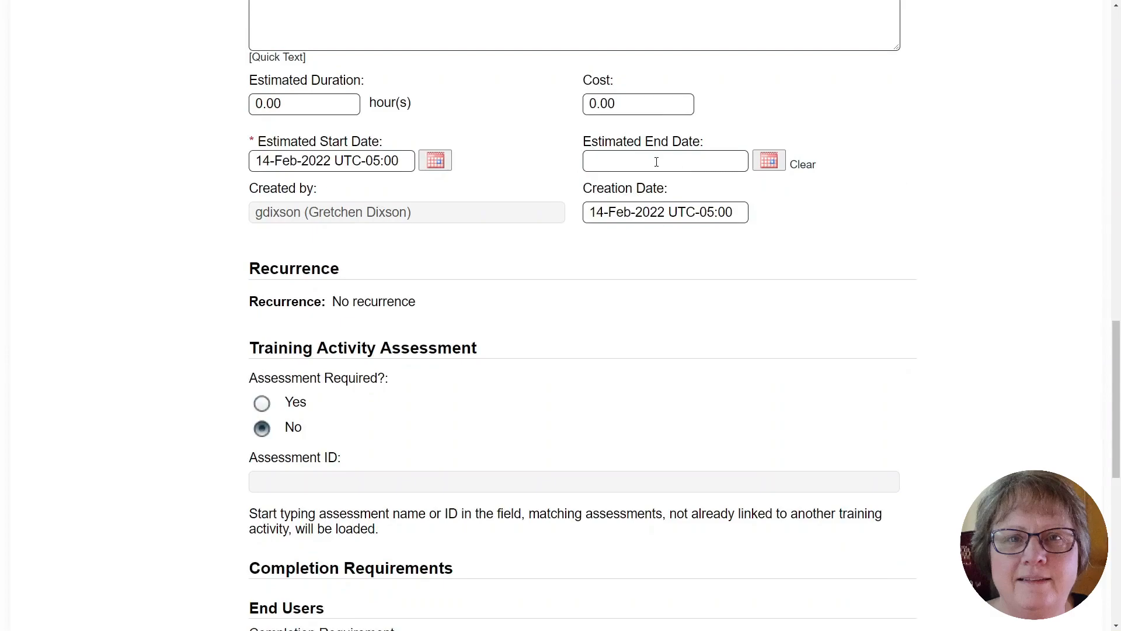
scroll(876, 265, down, 2)
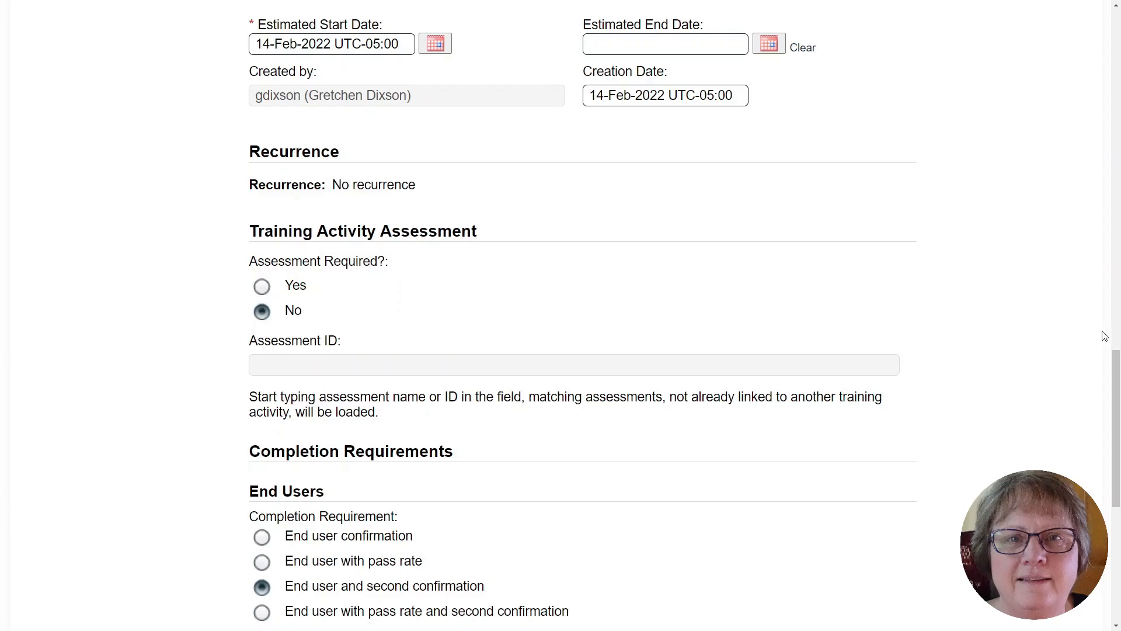
scroll(1098, 340, down, 4)
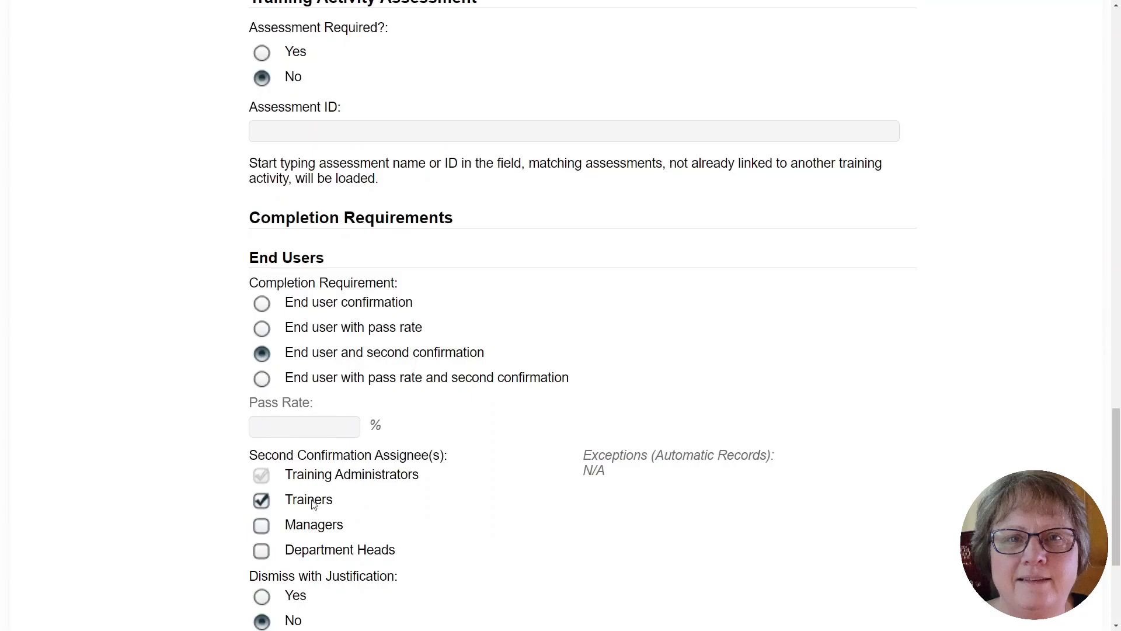
scroll(903, 385, down, 4)
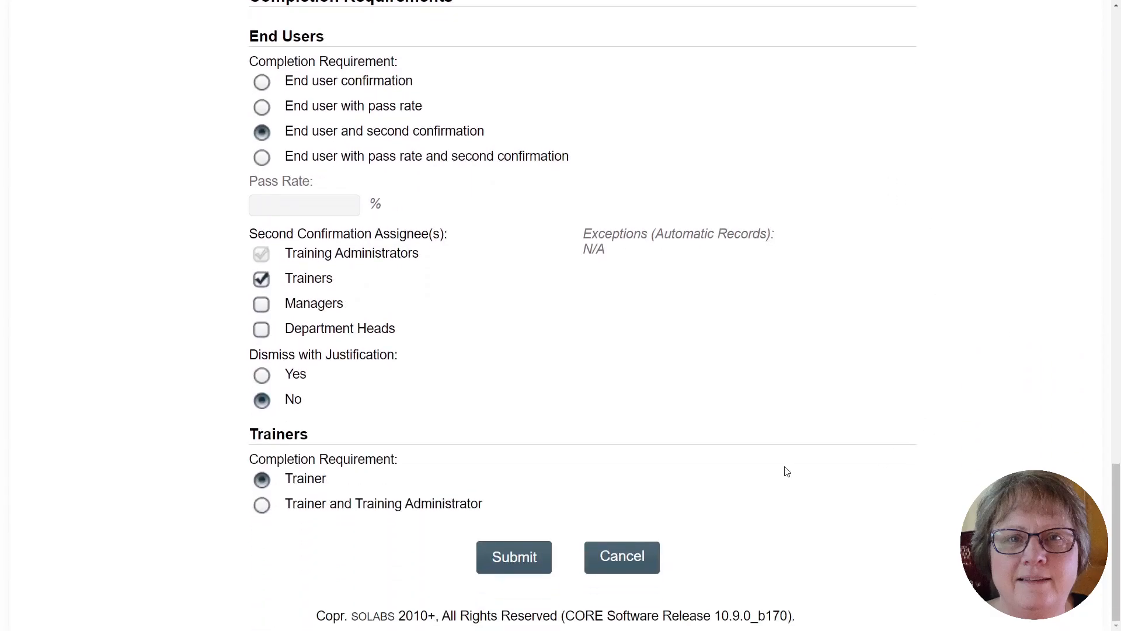
Submit the Adverse Events Training activity and confirm it on the confirmation page.
click(513, 558)
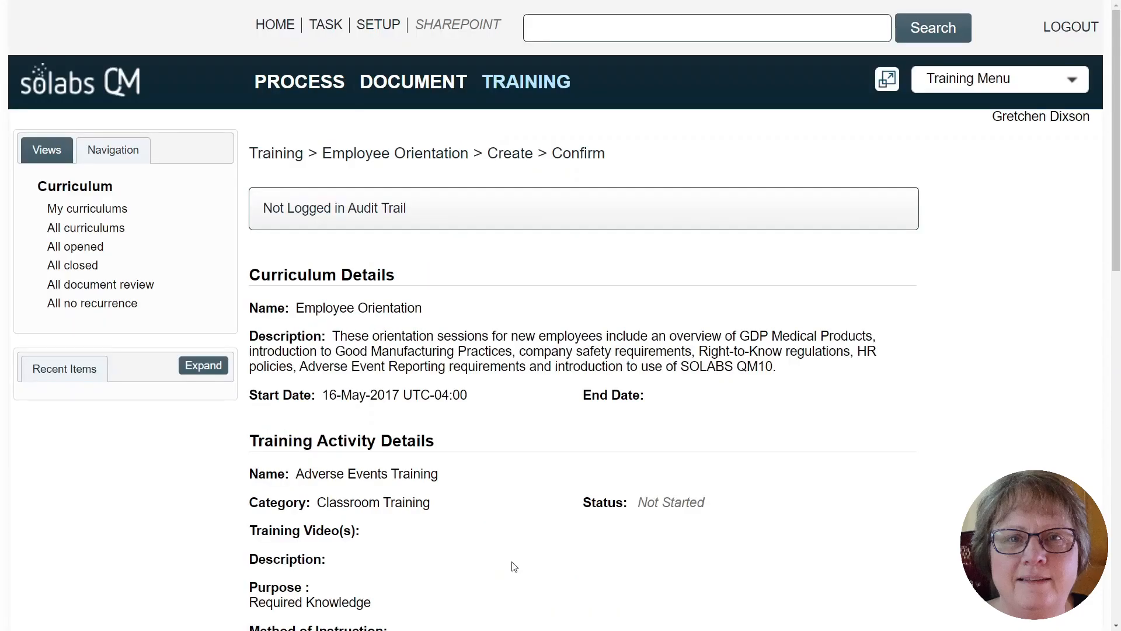
scroll(498, 442, down, 10)
scroll(515, 488, down, 3)
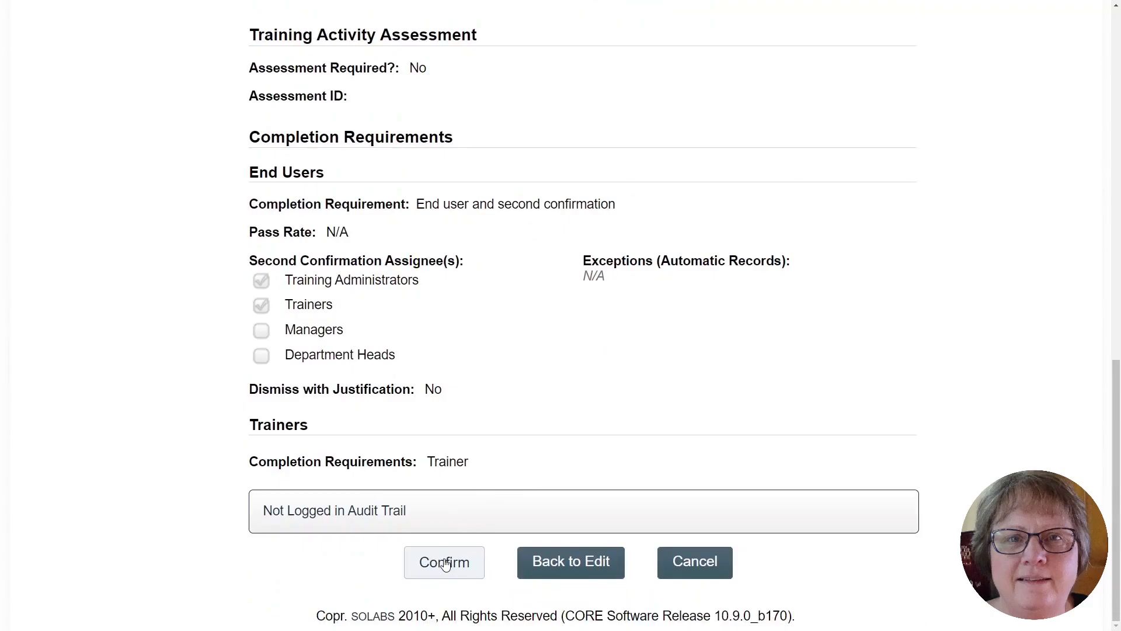
click(445, 563)
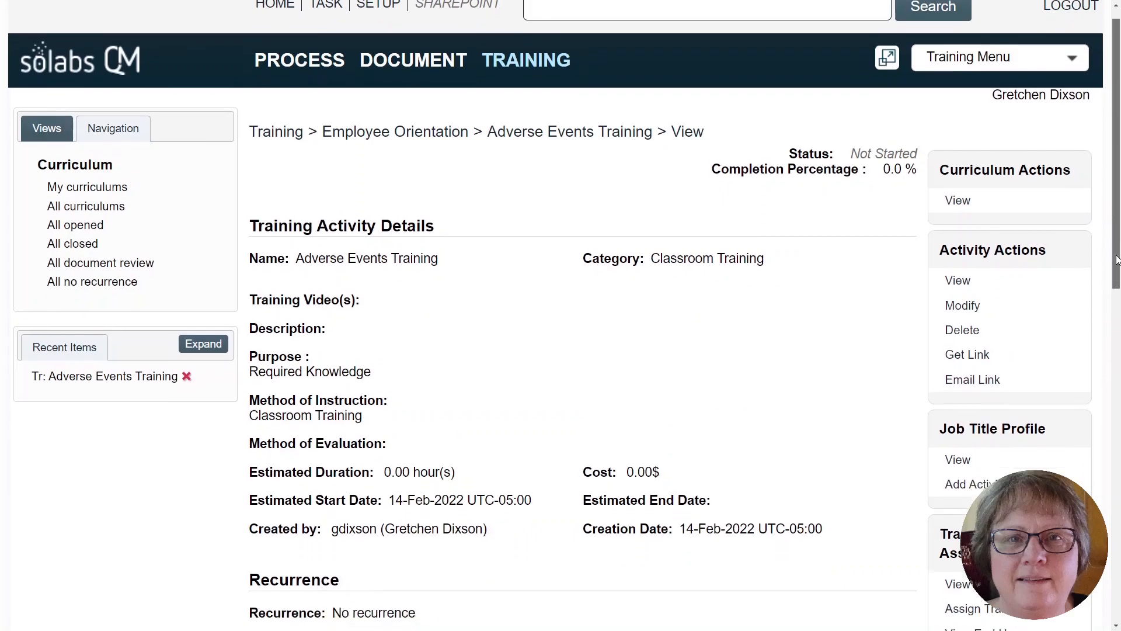
scroll(1112, 350, down, 2)
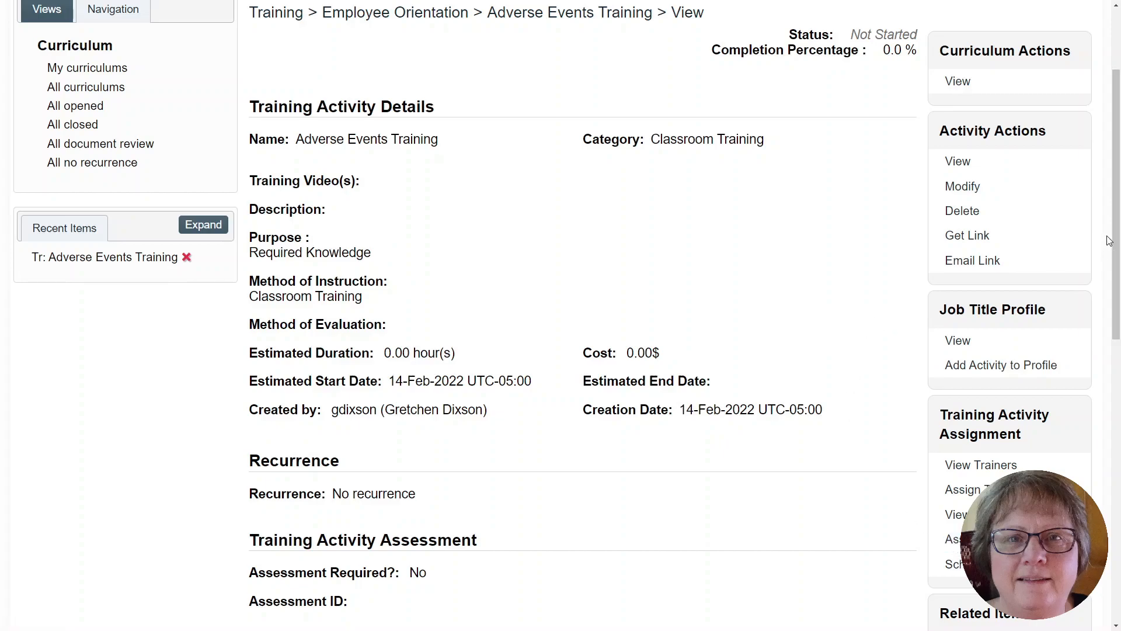
scroll(1117, 240, up, 3)
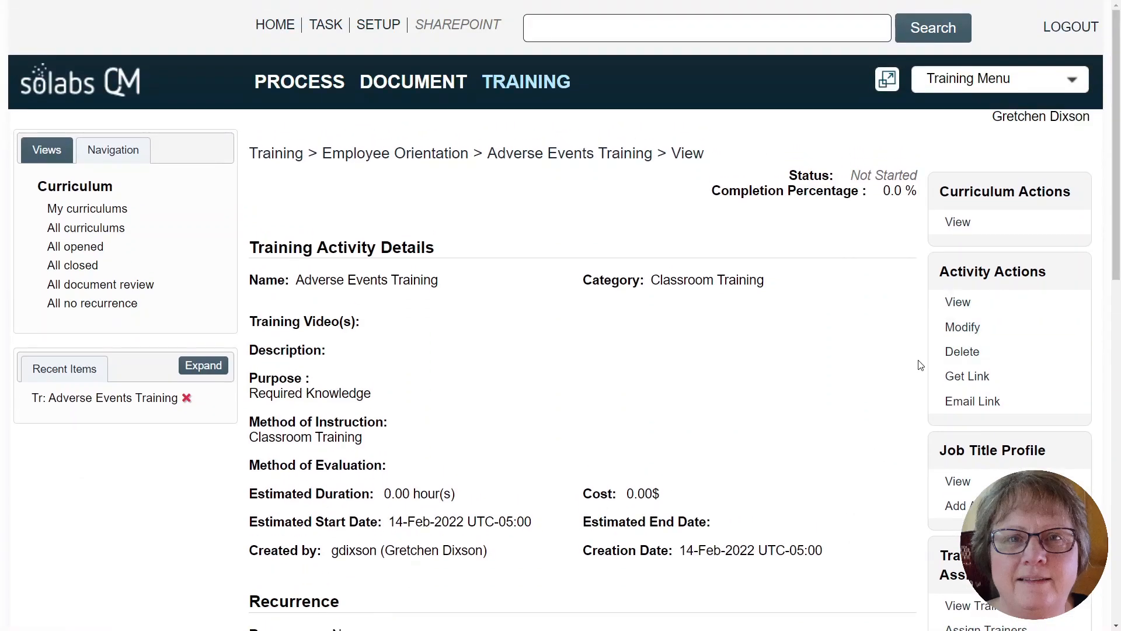